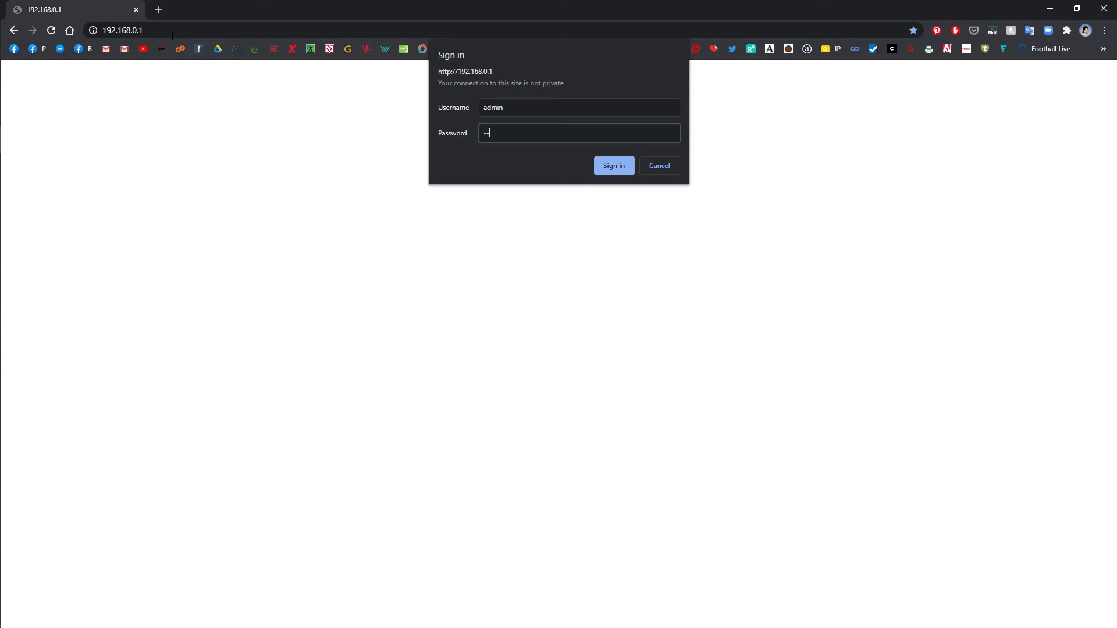
- Submit the router sign-in to load the setup wizard showing Router mode and PPPoE Dial-Up
key(Return)
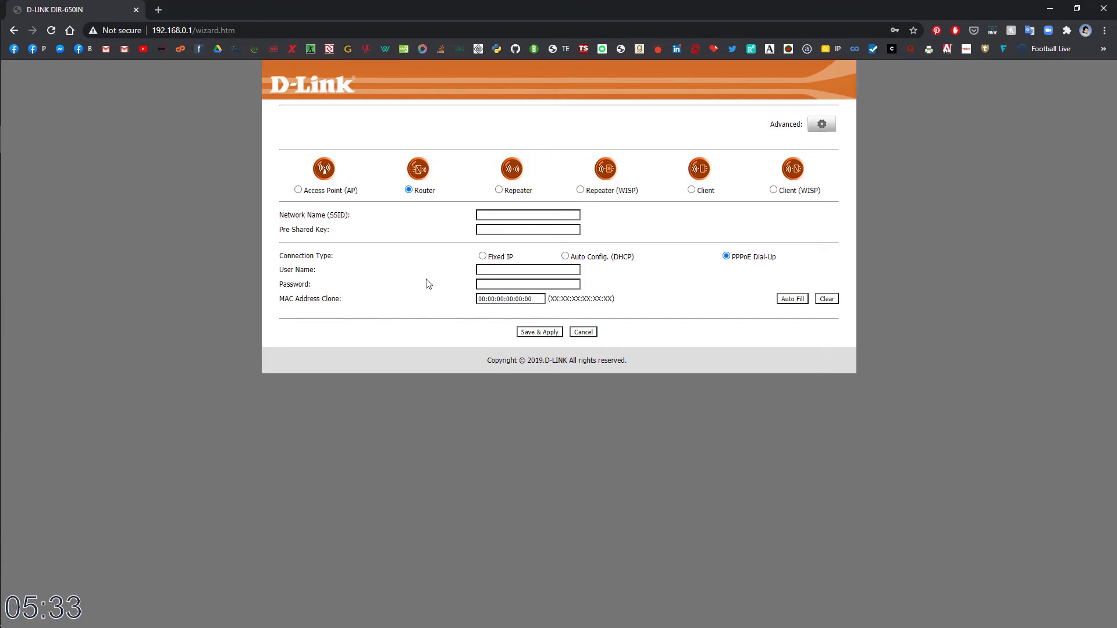
- Autofill the saved PPPoE credentials, then go to Advanced settings to show Access Point Status
click(536, 270)
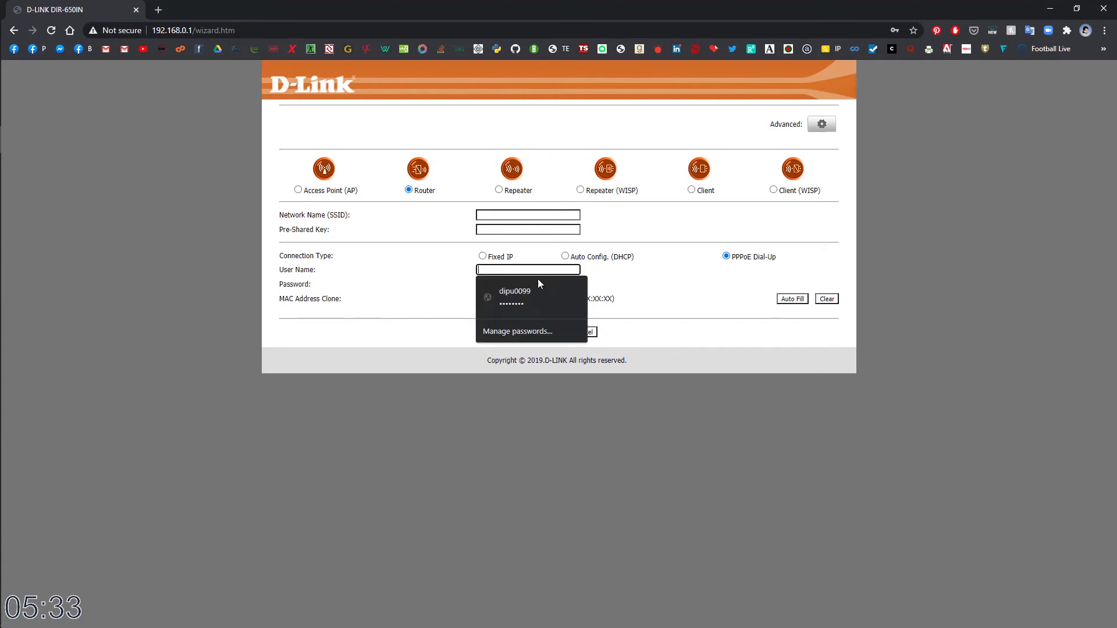
click(513, 285)
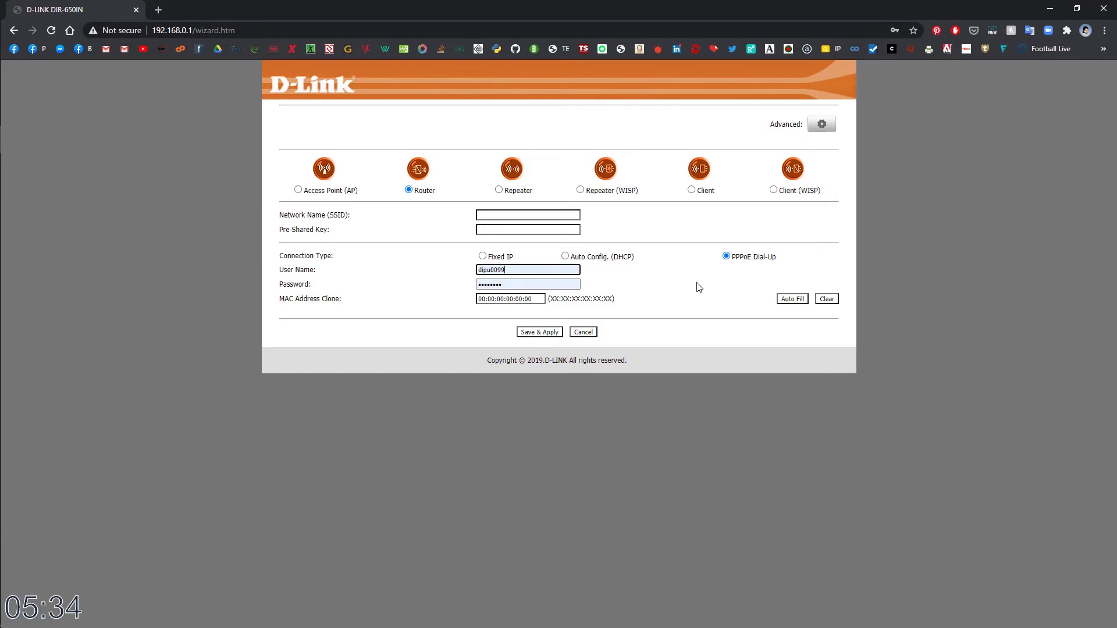
click(812, 128)
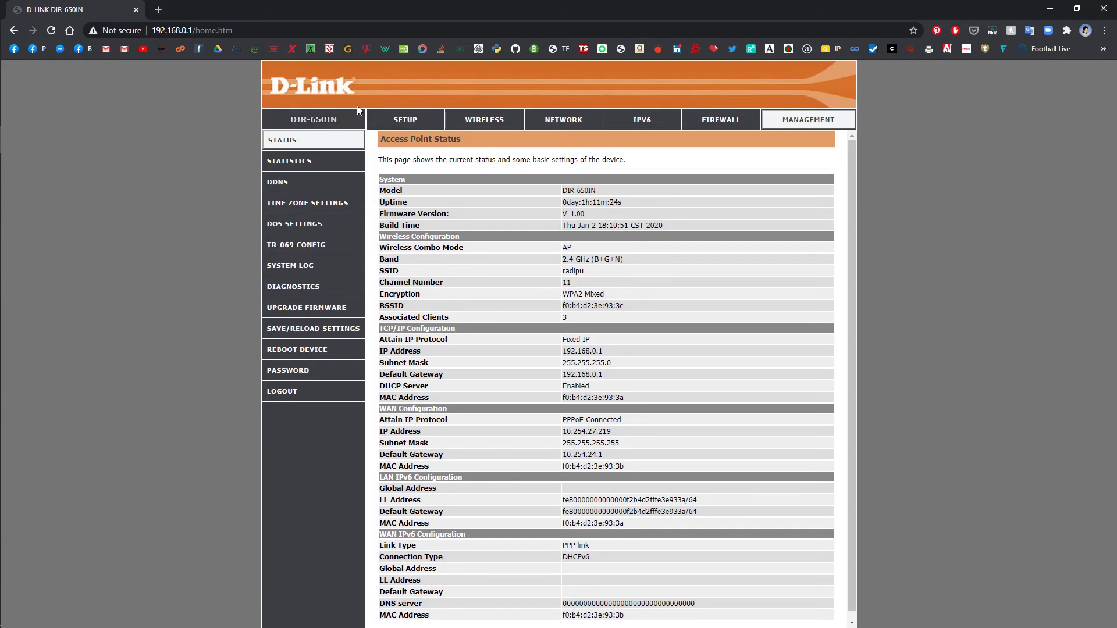
- Go to Wireless Basic Setting and open the MultipleAP page listing AP1–AP4
click(483, 121)
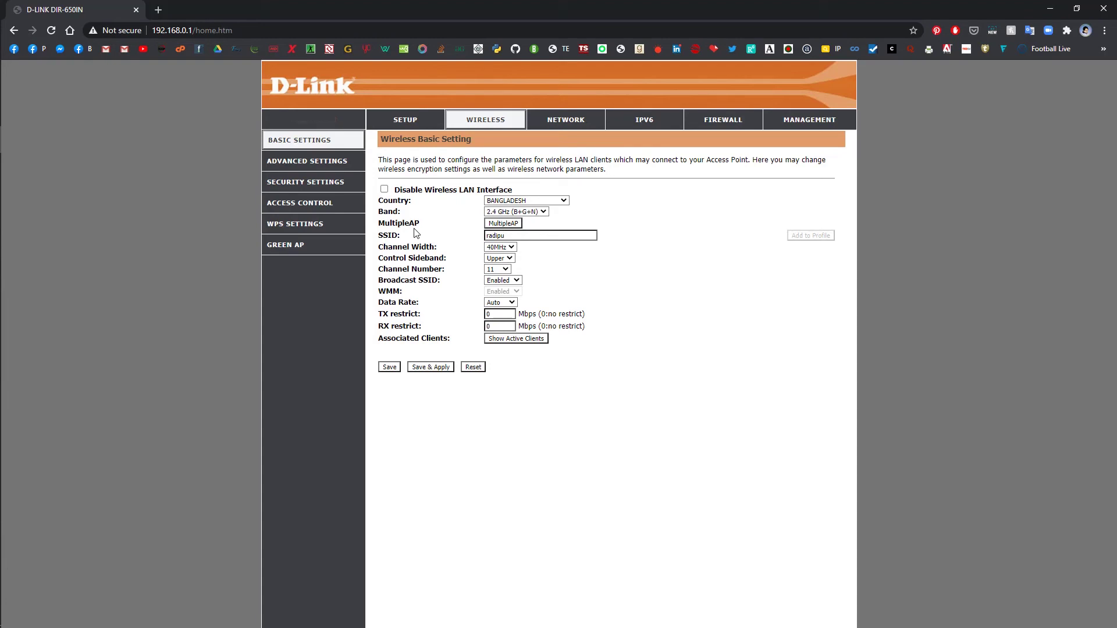
click(511, 226)
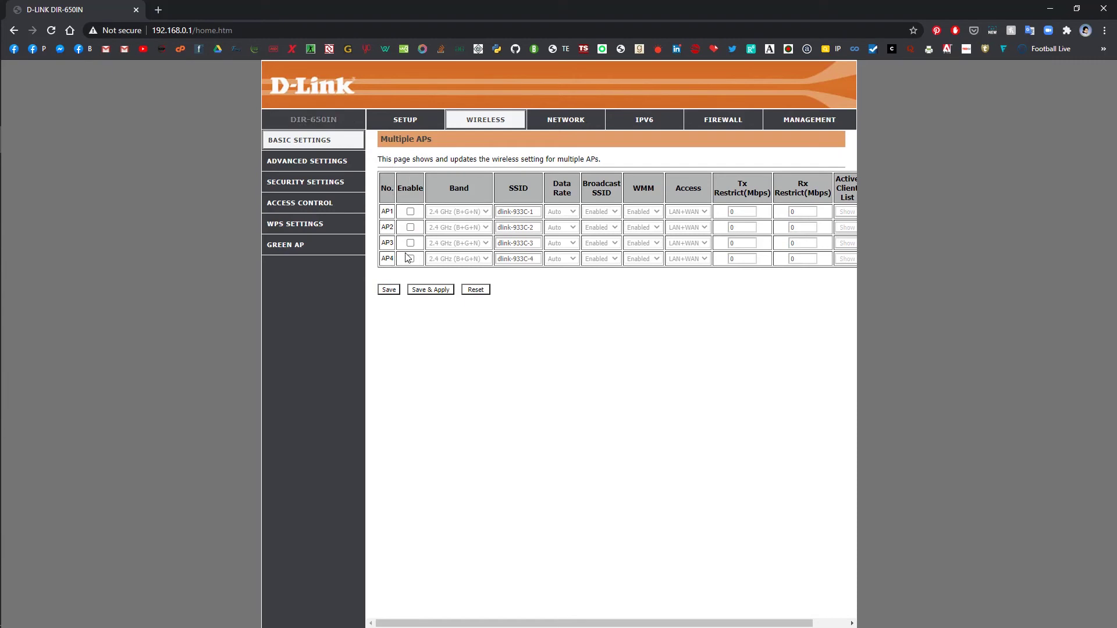
- Enable AP1 on band B+G+N with the SSID Guest_net
click(411, 213)
click(486, 213)
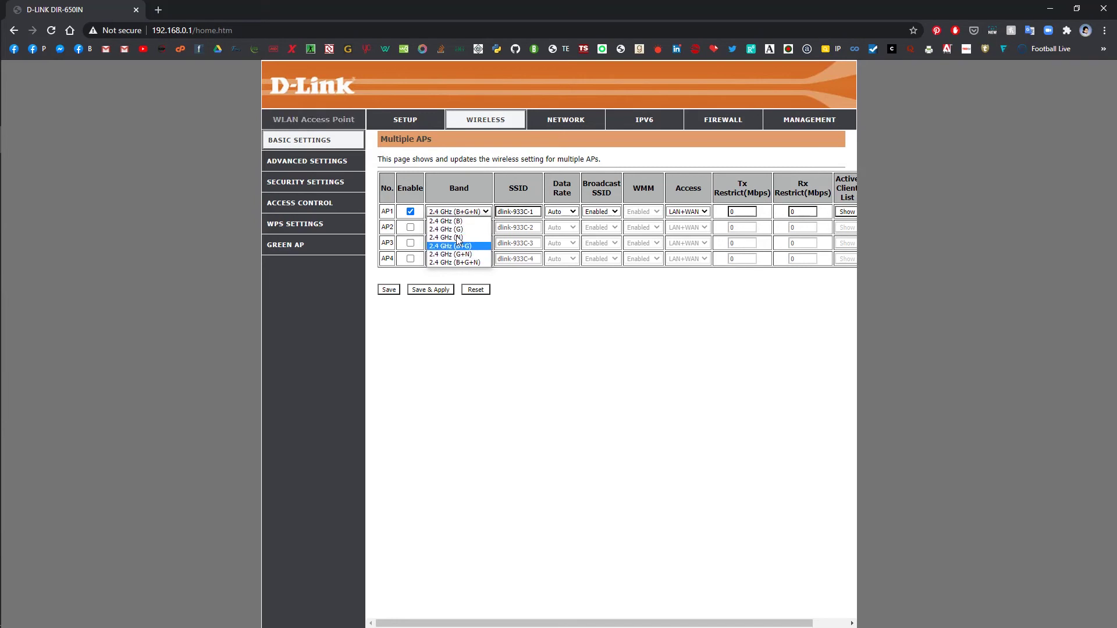
click(462, 262)
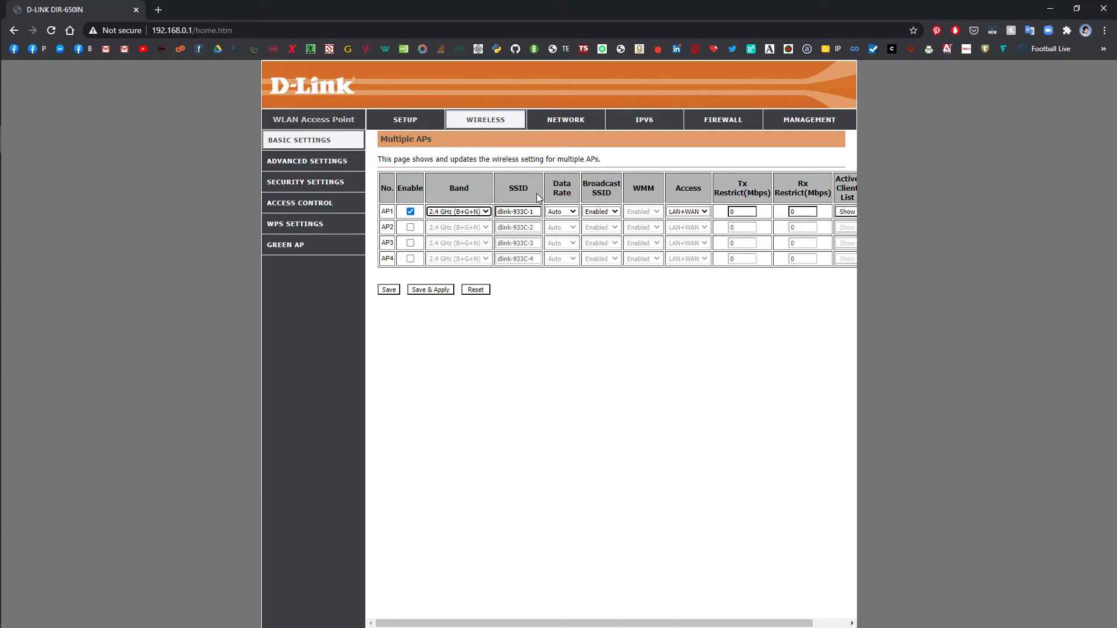
key(Tab)
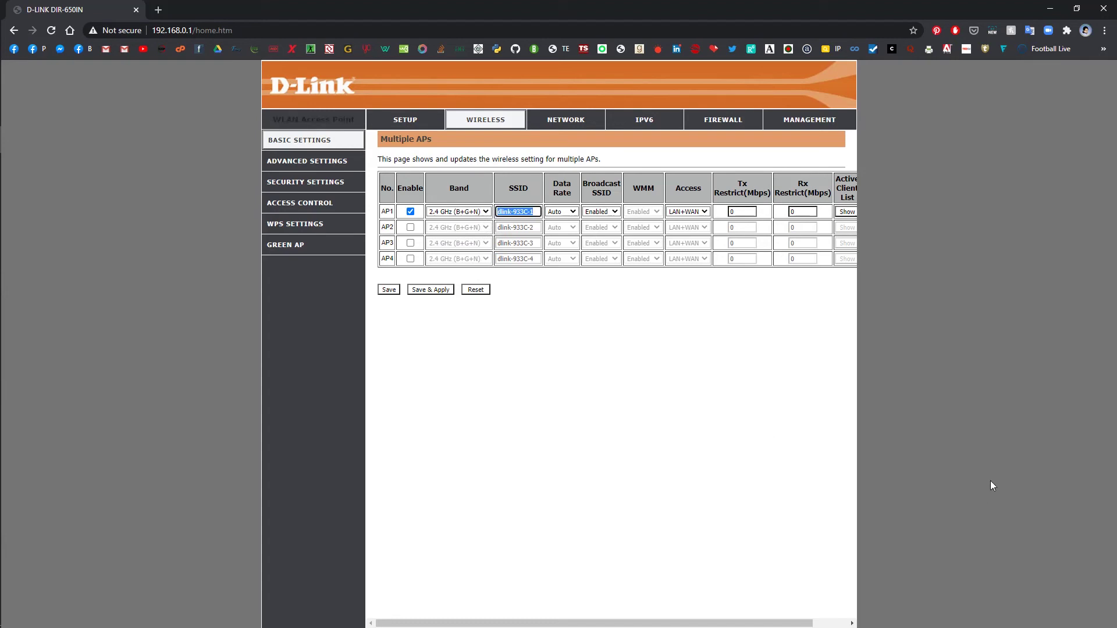
text(g)
key(Down)
key(Return)
- Keep AP1 broadcast enabled with LAN+WAN access and save and apply the settings
click(612, 215)
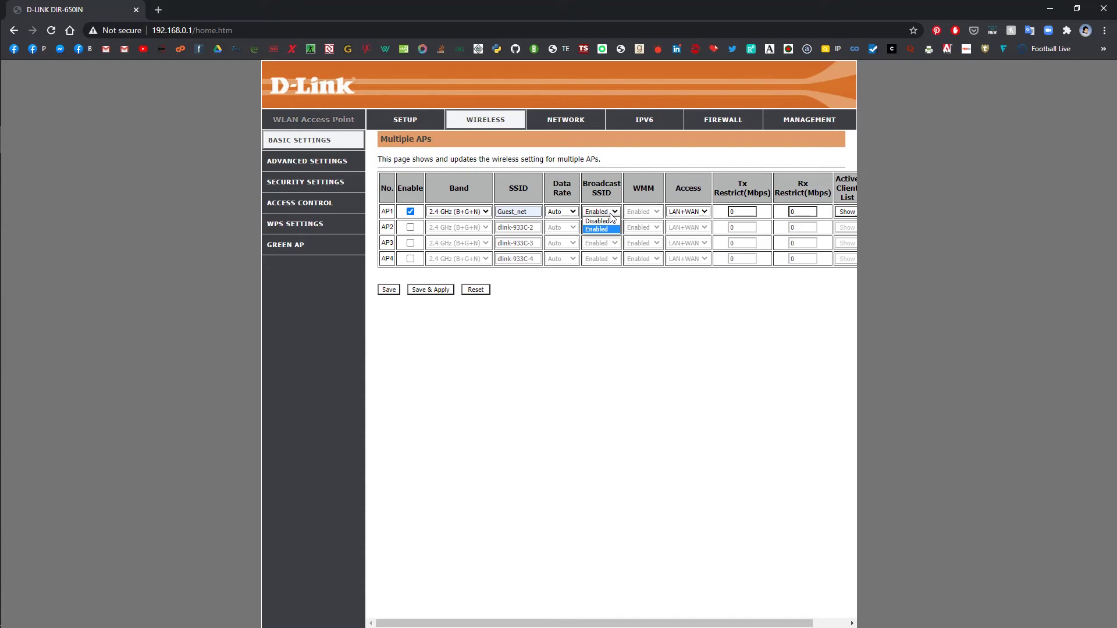
click(774, 380)
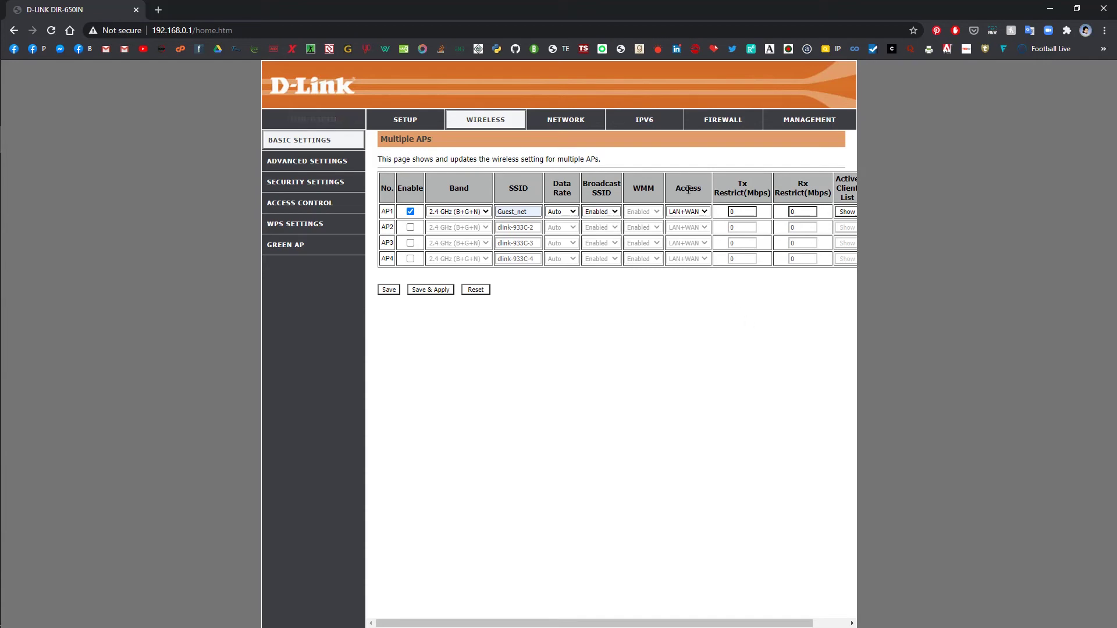
click(704, 213)
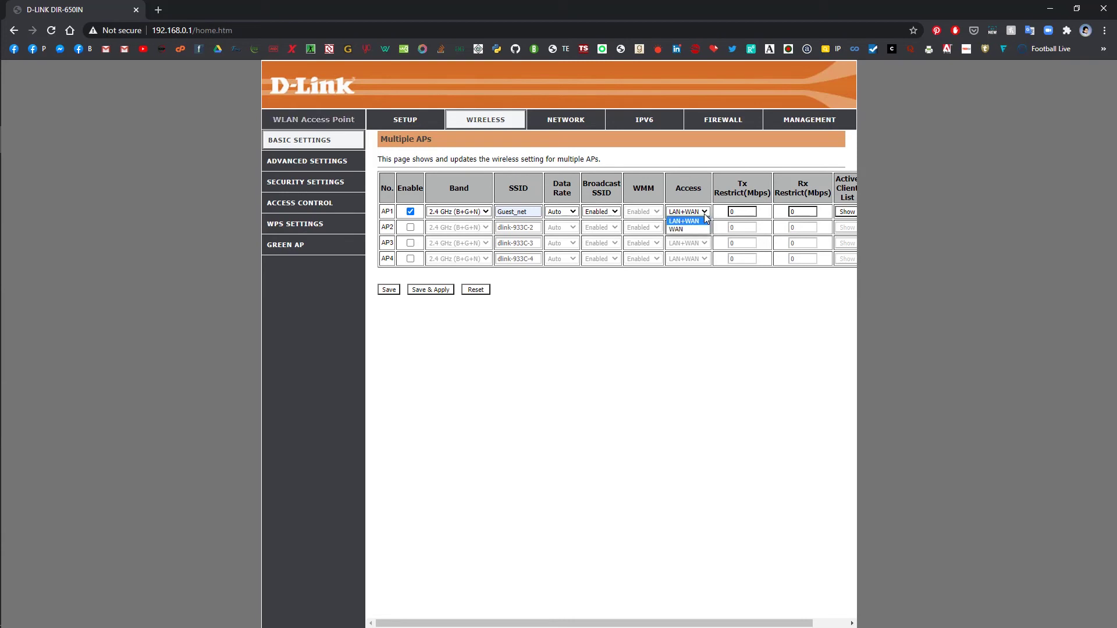
click(743, 325)
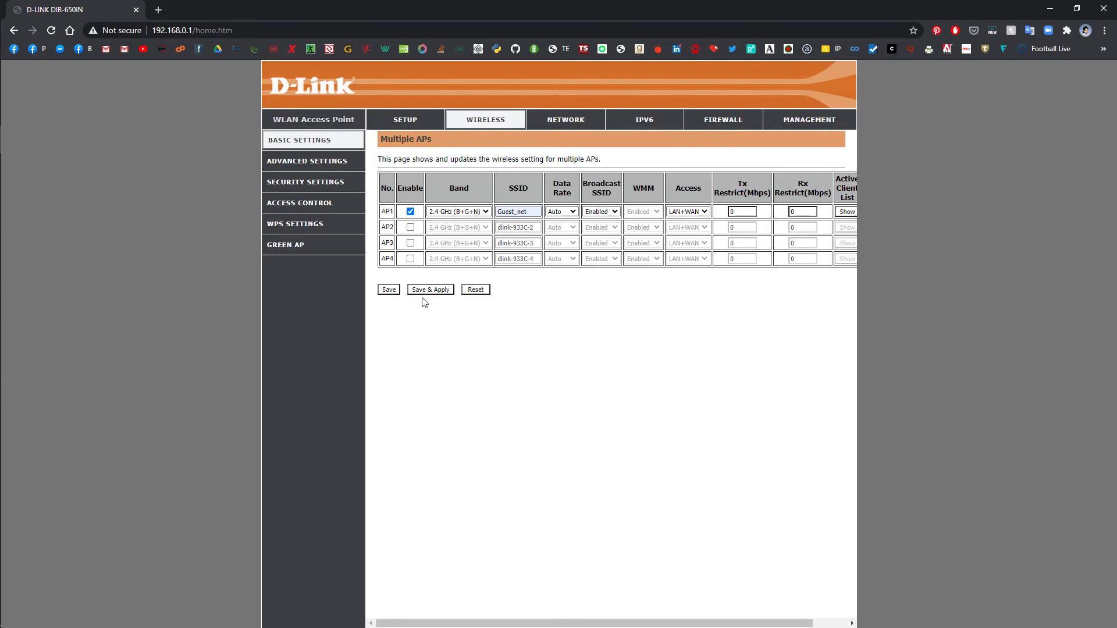
click(440, 291)
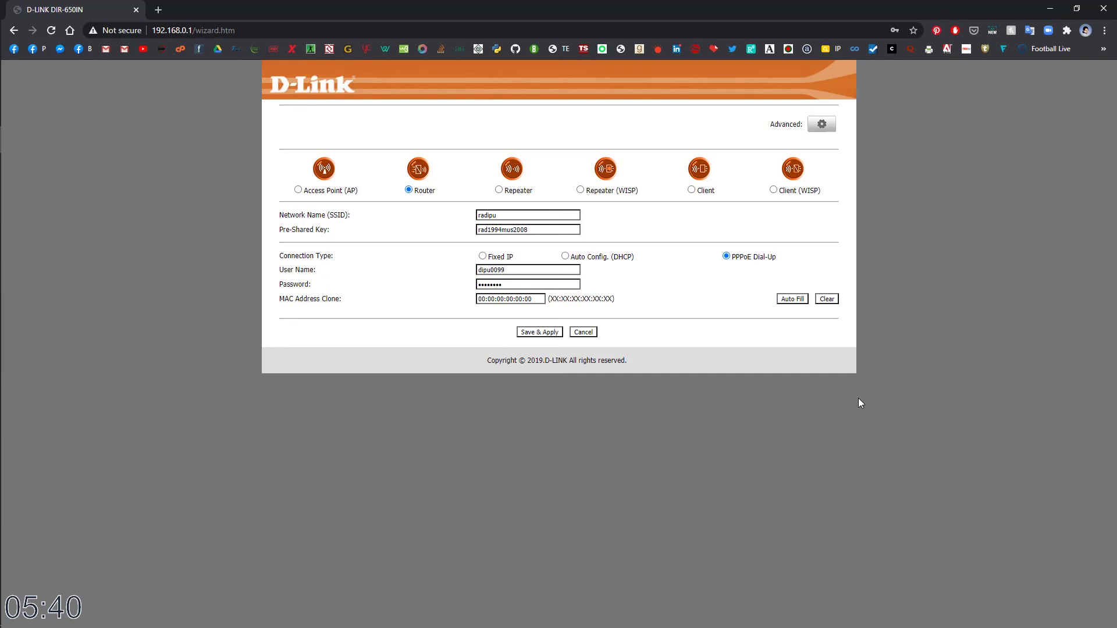
- Return to Advanced settings and open Wireless Basic Setting
click(822, 124)
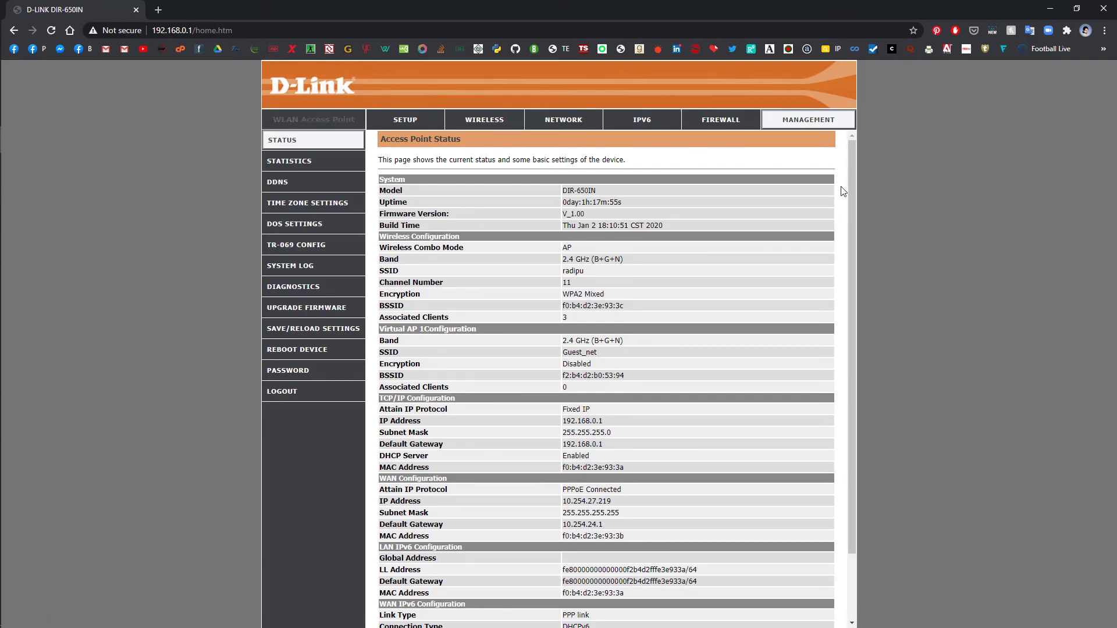
click(484, 119)
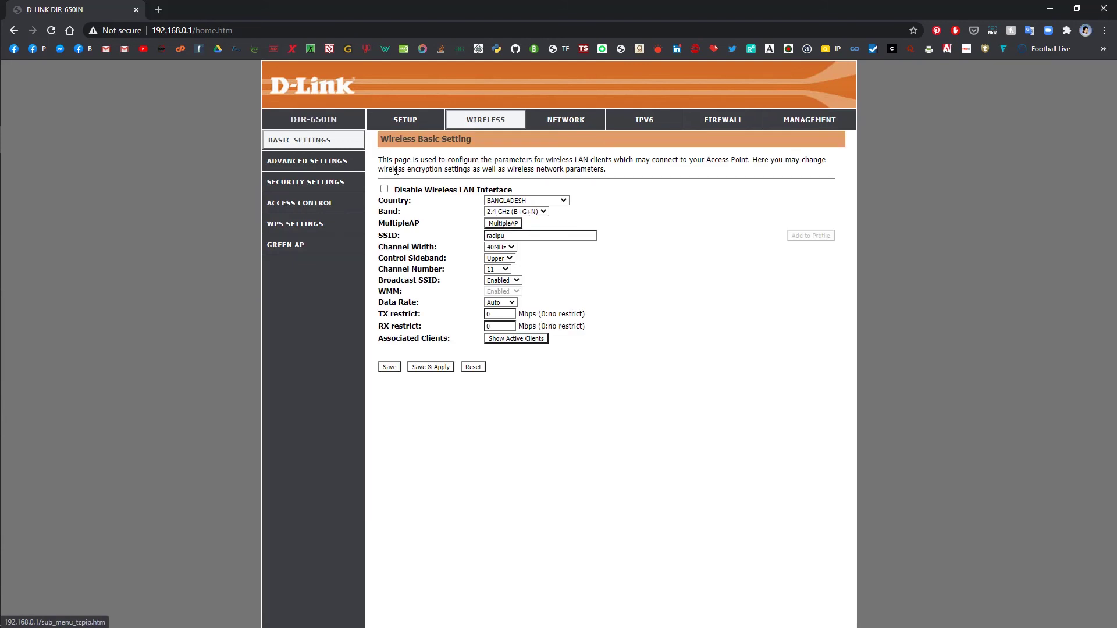
- In Security Settings, select AP1 - Guest_net and set its encryption to WPA2
click(322, 181)
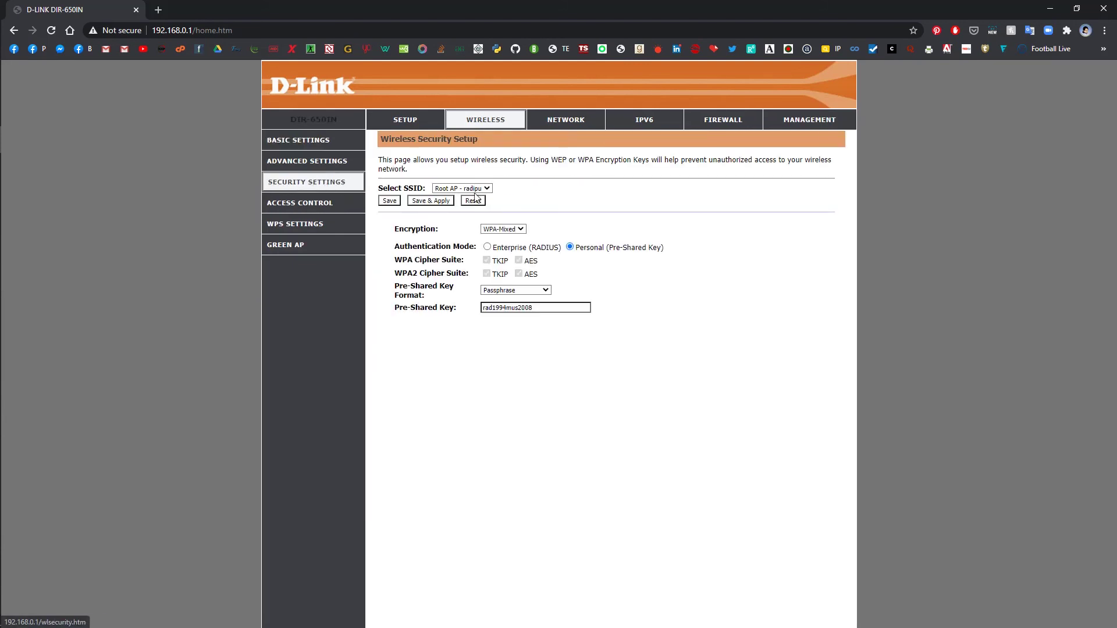
click(471, 189)
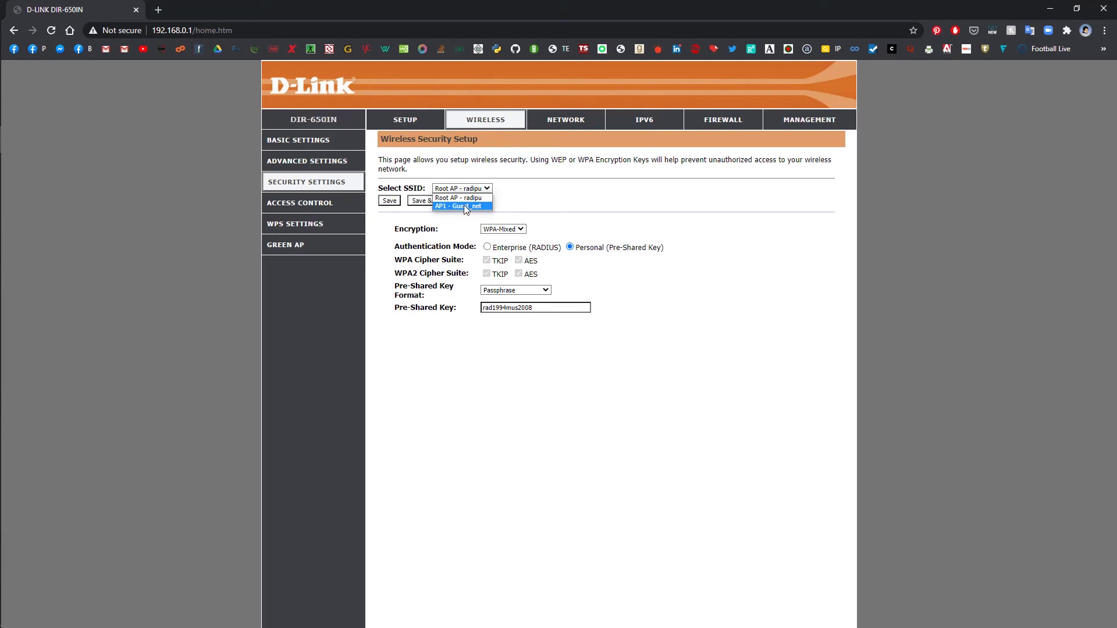
click(466, 207)
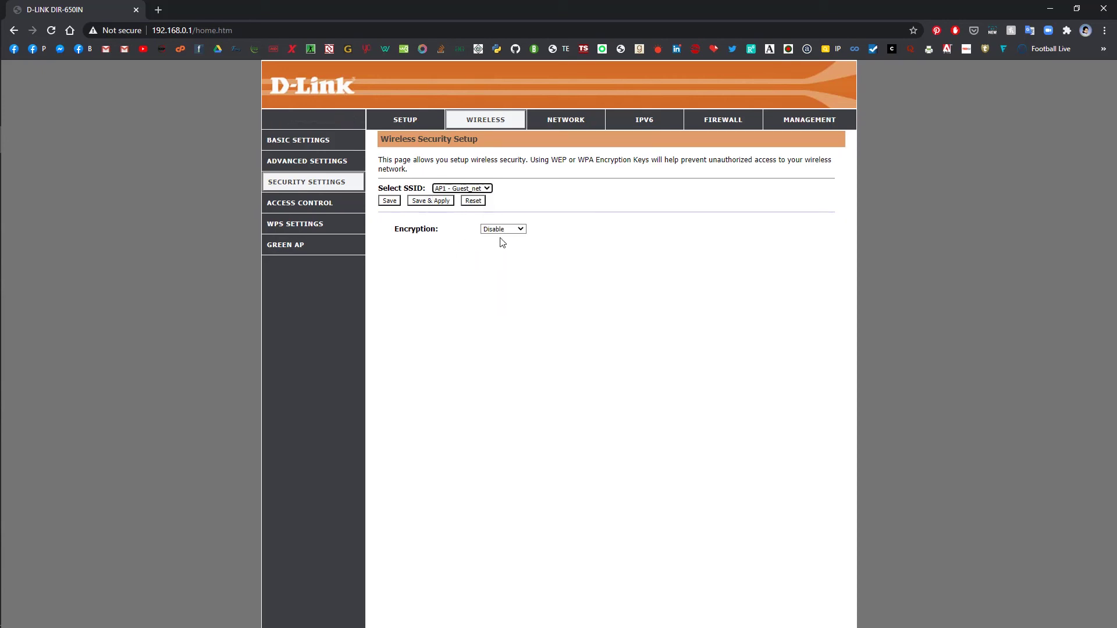
click(516, 229)
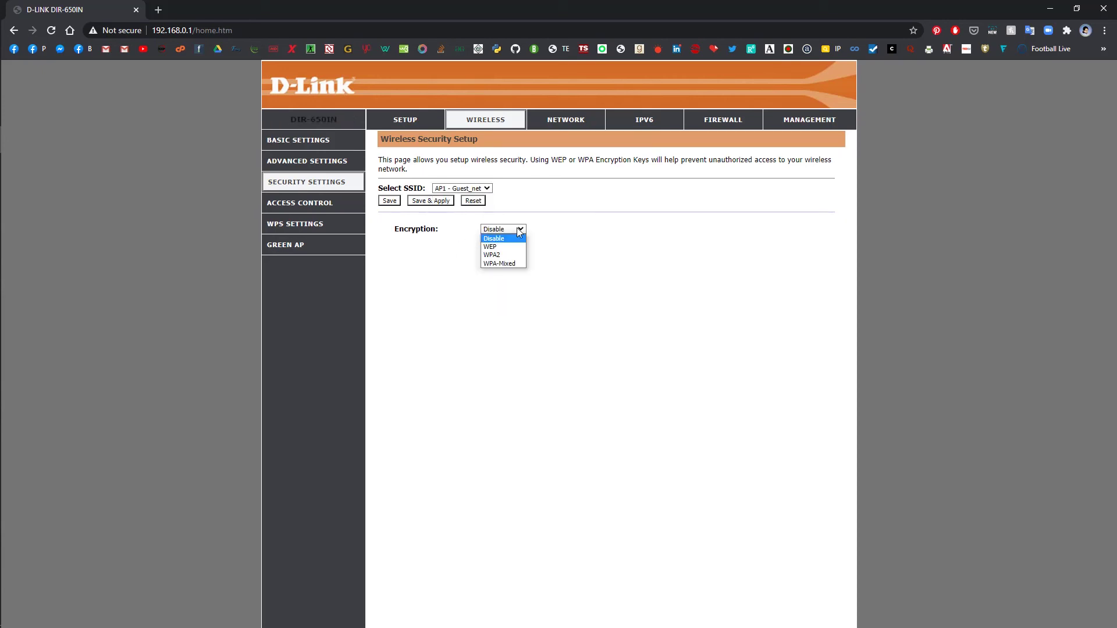
click(502, 255)
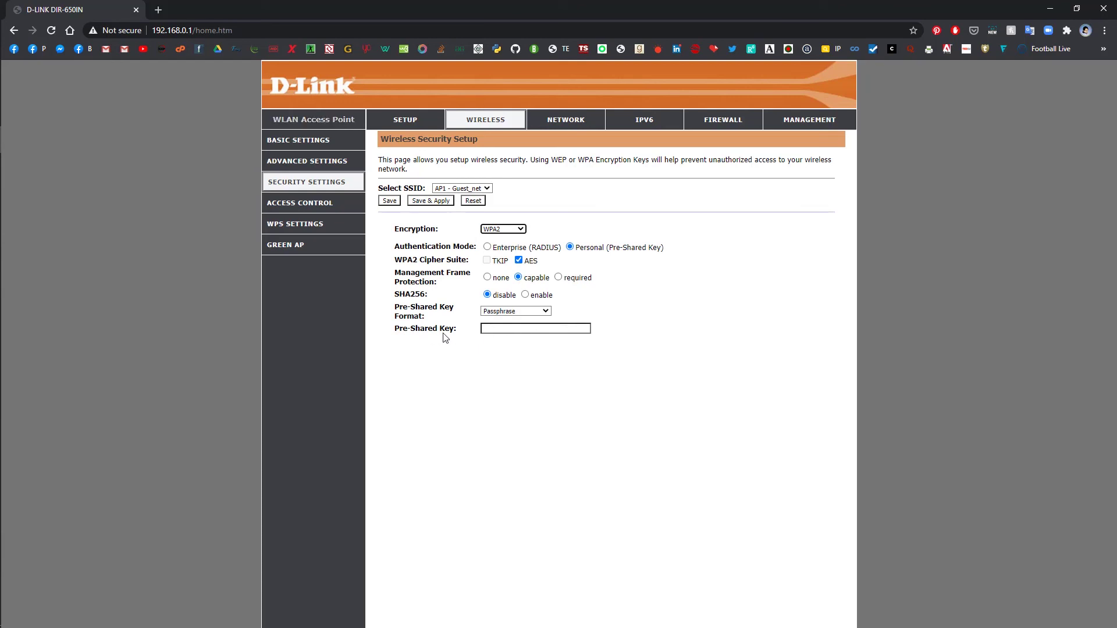
- Enter the saved pre-shared key for Guest_net and save and apply the security settings
drag(457, 329, 414, 330)
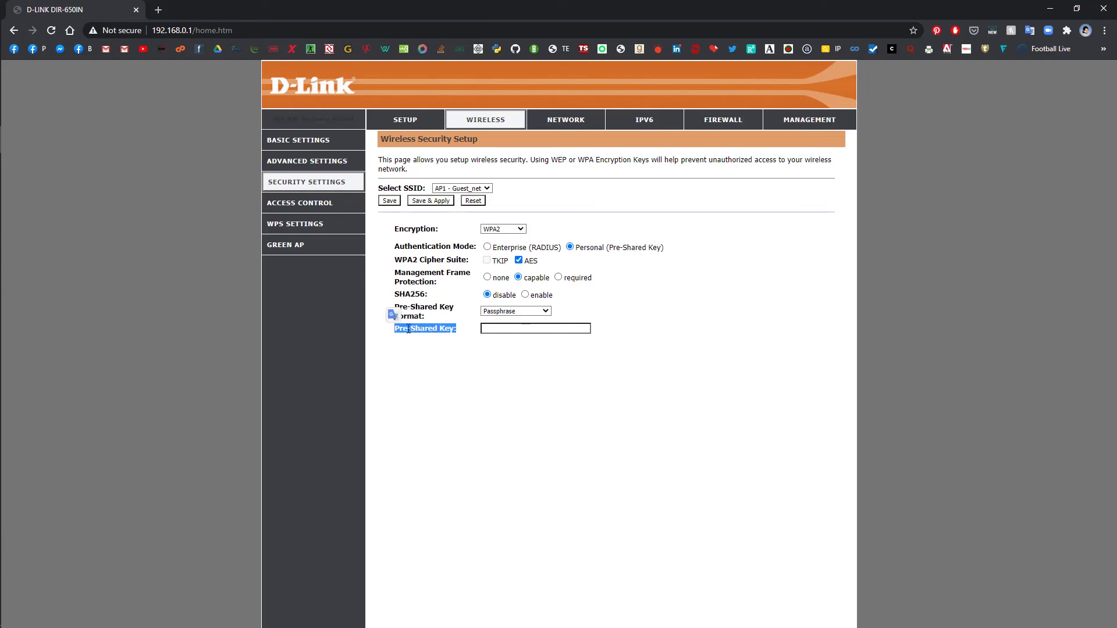
click(509, 328)
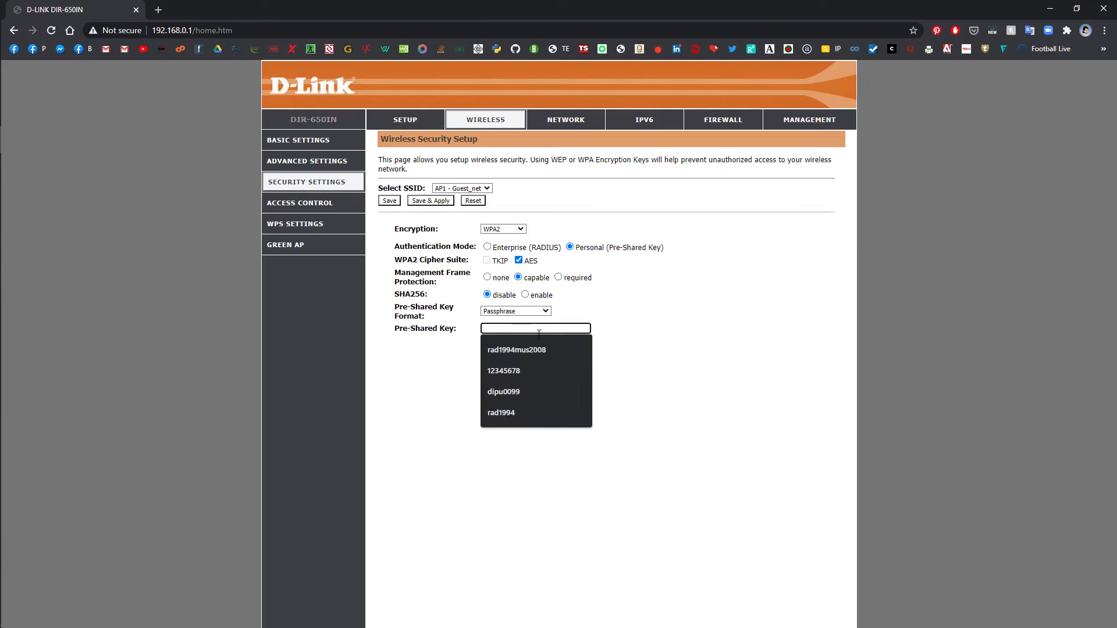
click(702, 369)
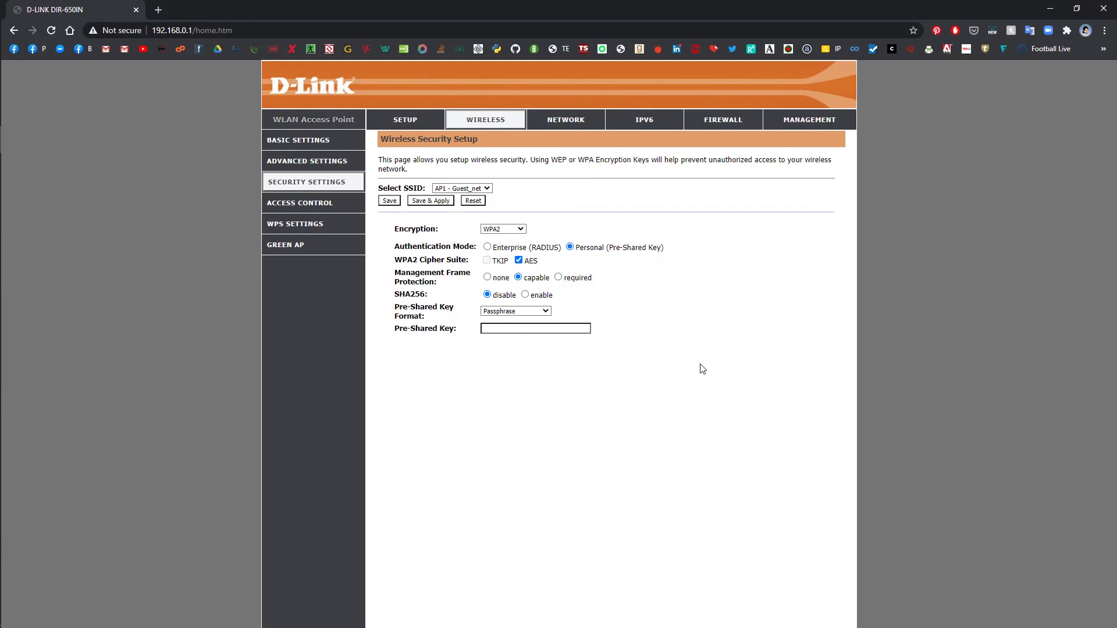
click(551, 329)
text(123)
key(Down)
key(Return)
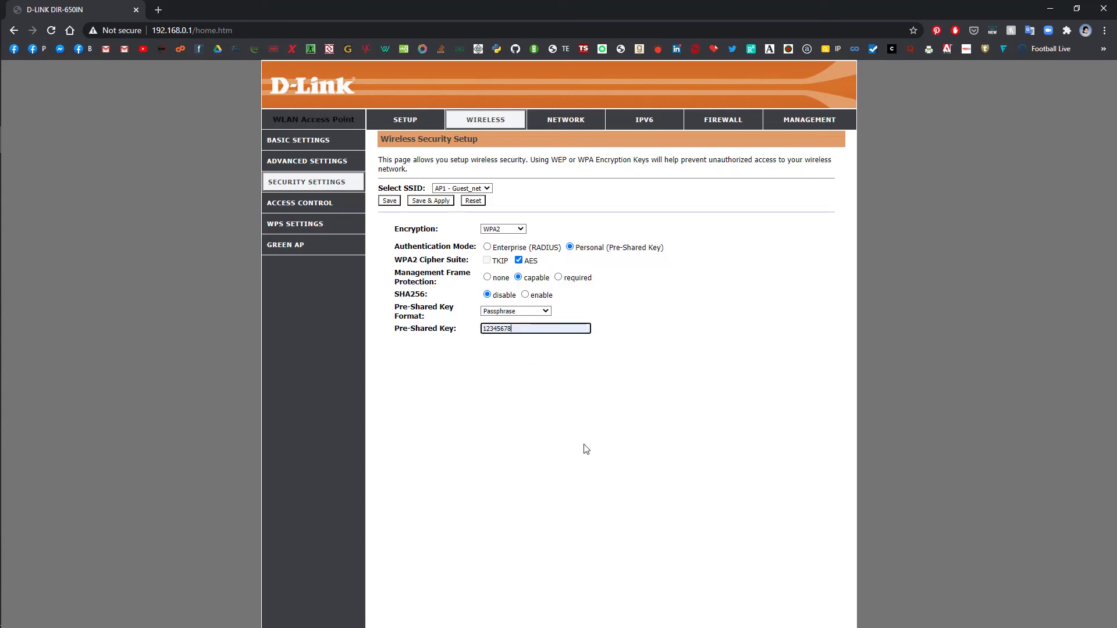
click(434, 201)
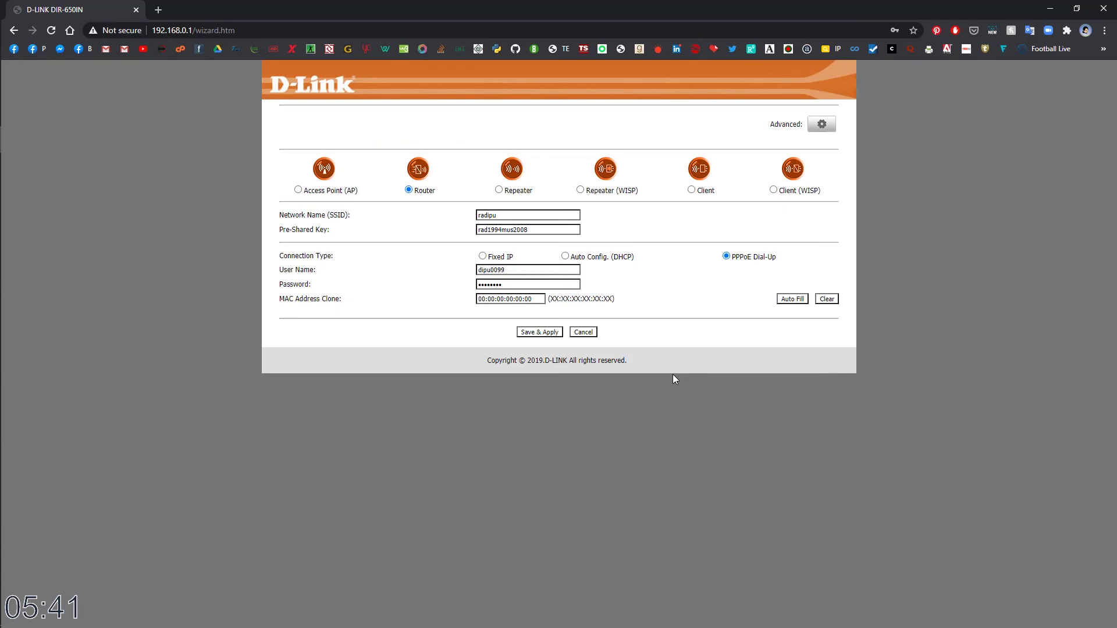
- Disconnect from radipu and connect the PC to Guest_net with its security key, allowing discovery
mouse_move(2, 558)
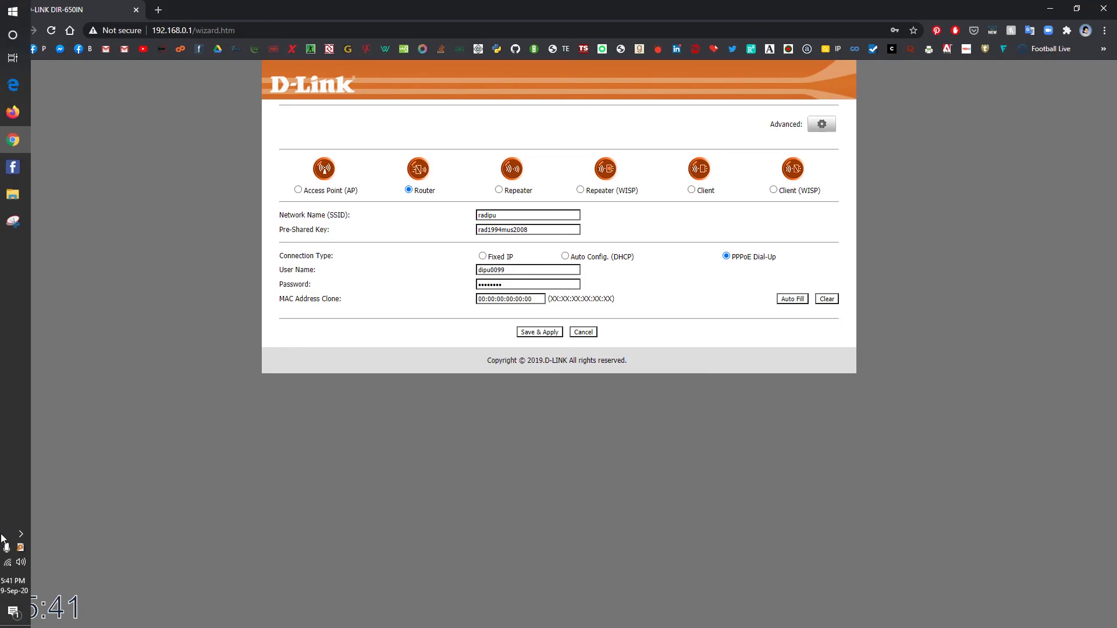
click(26, 534)
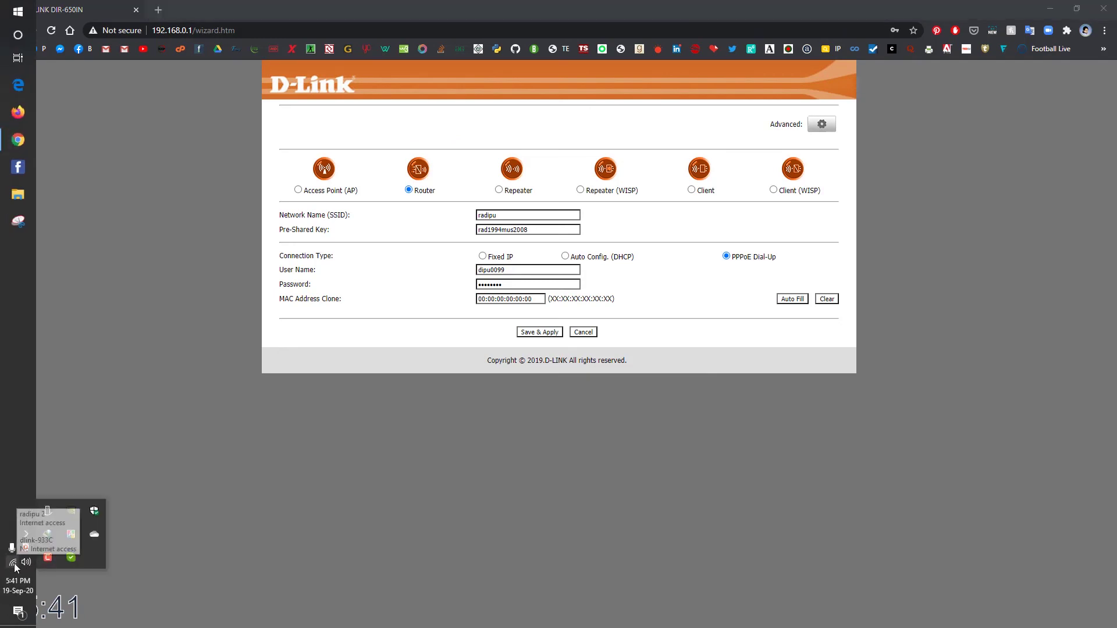
click(13, 562)
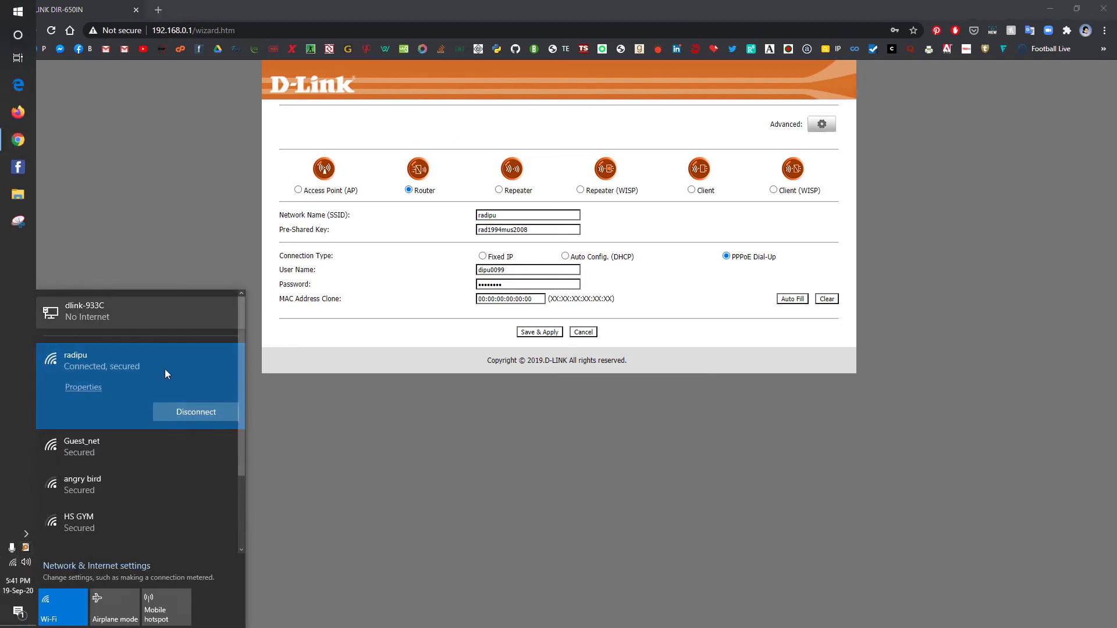
click(186, 414)
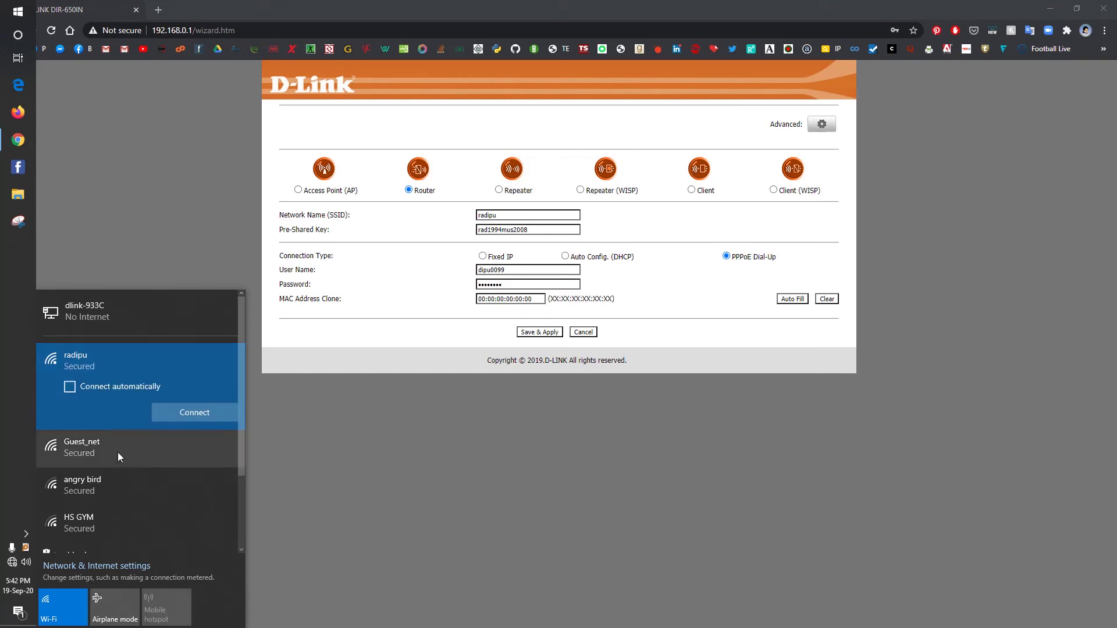
click(118, 452)
click(187, 451)
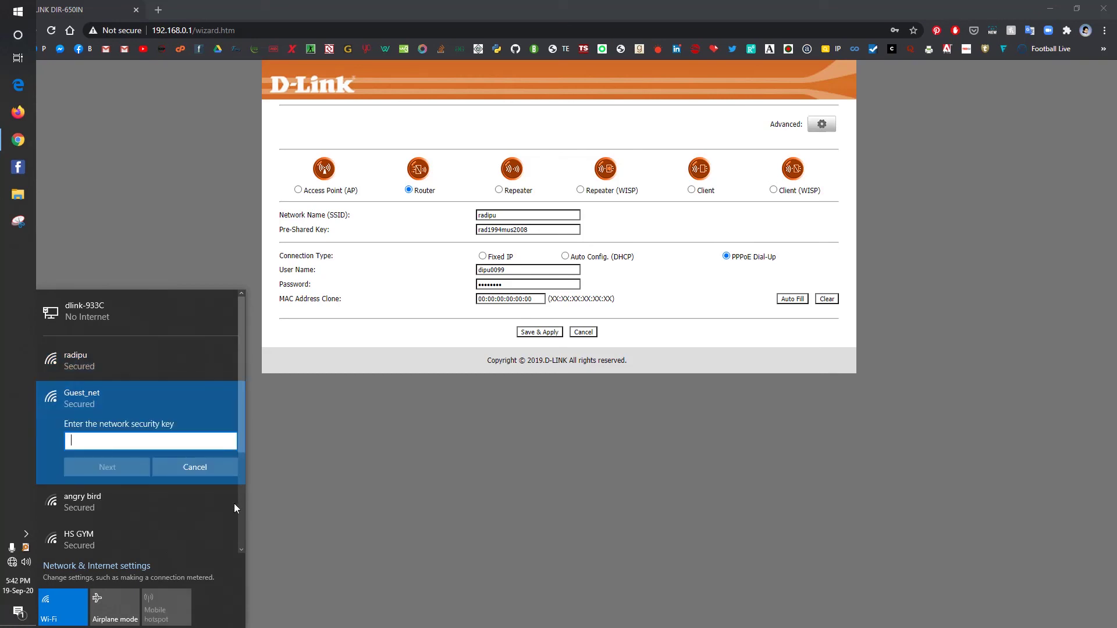
text(rad)
click(102, 467)
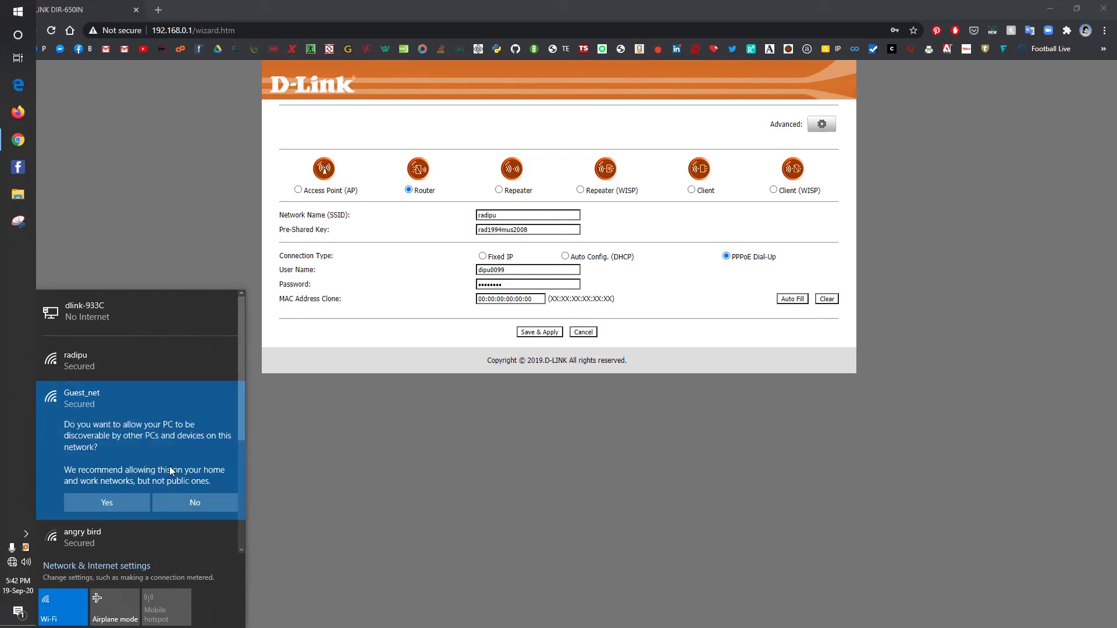
click(110, 502)
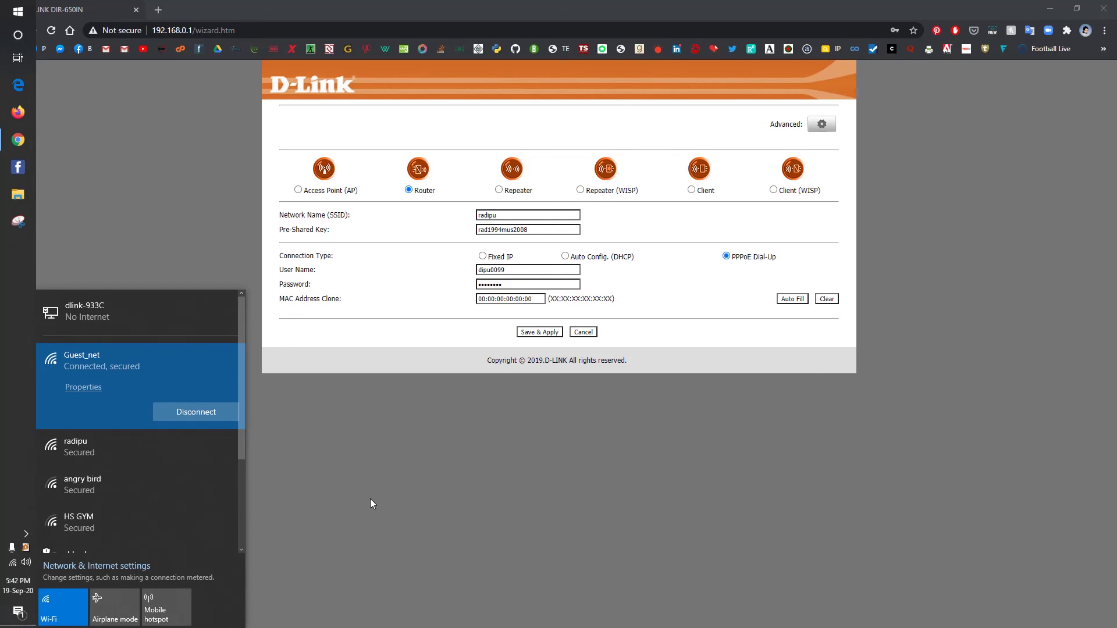
- Open the prothomalo.com sports page in a new Chrome tab to test the connection
click(370, 498)
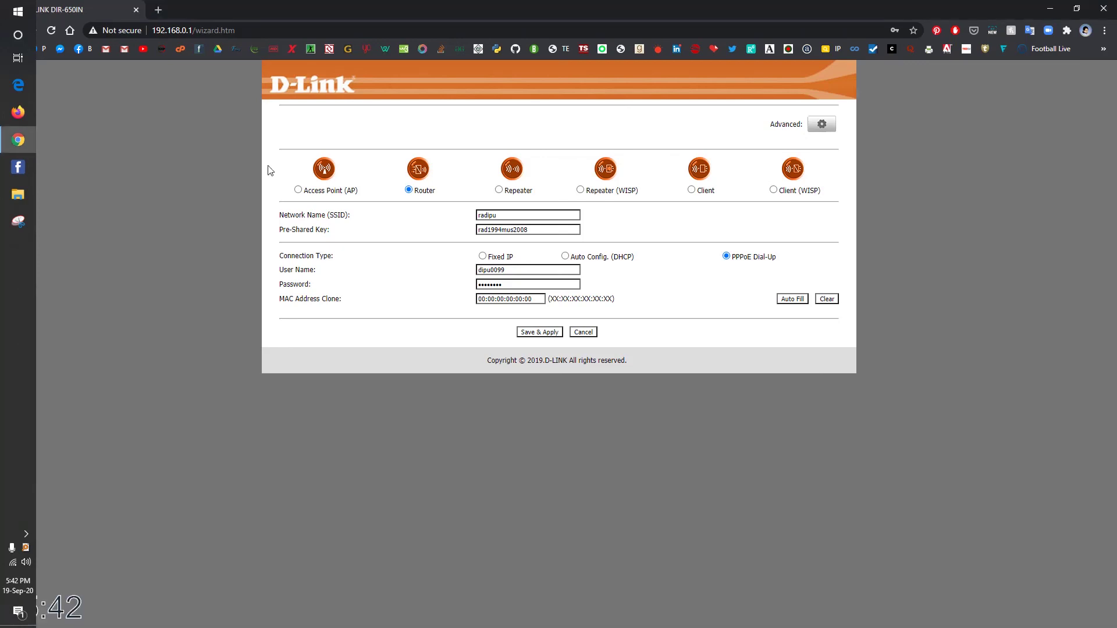
click(158, 9)
click(659, 49)
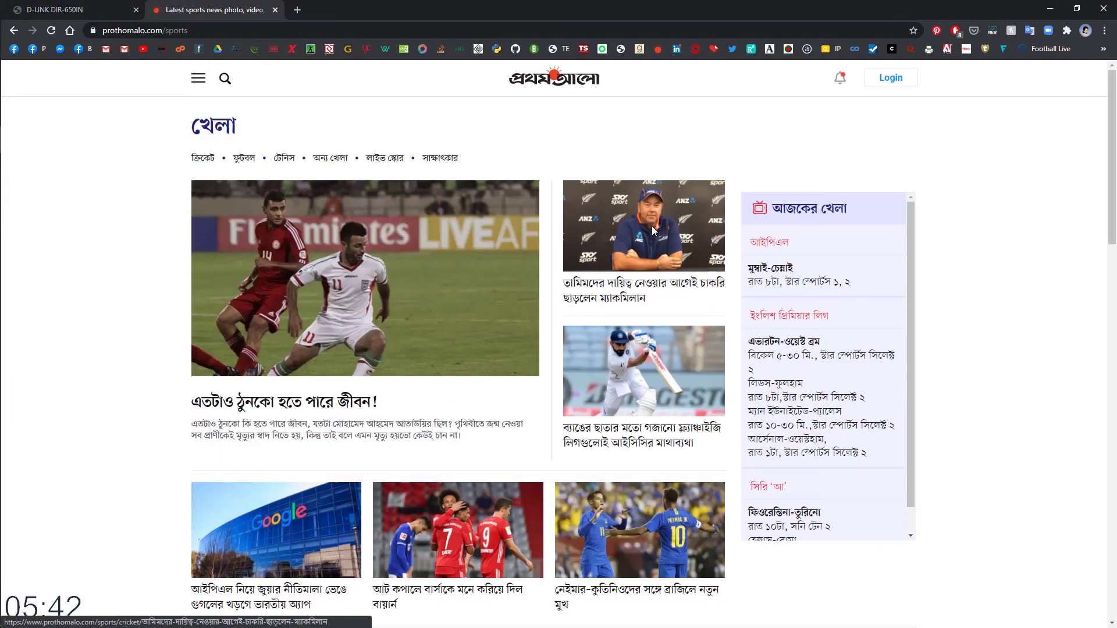